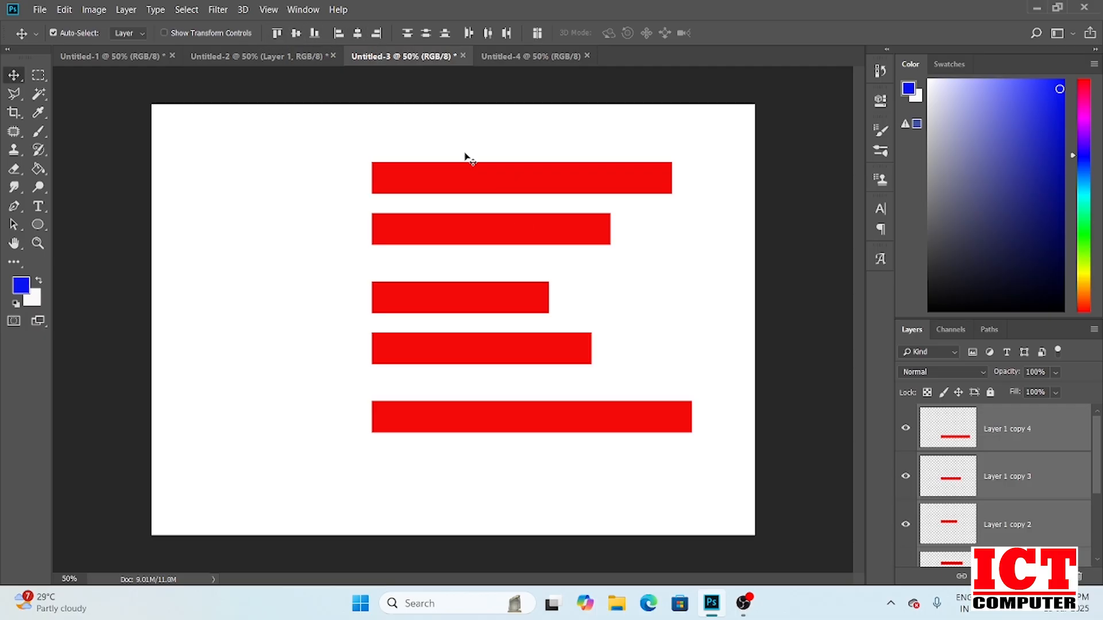
Align the red bars by their horizontal centers and rotate them together by about -89.44° so they stand upright.
{"action": "left_click", "coordinate": [359, 34]}
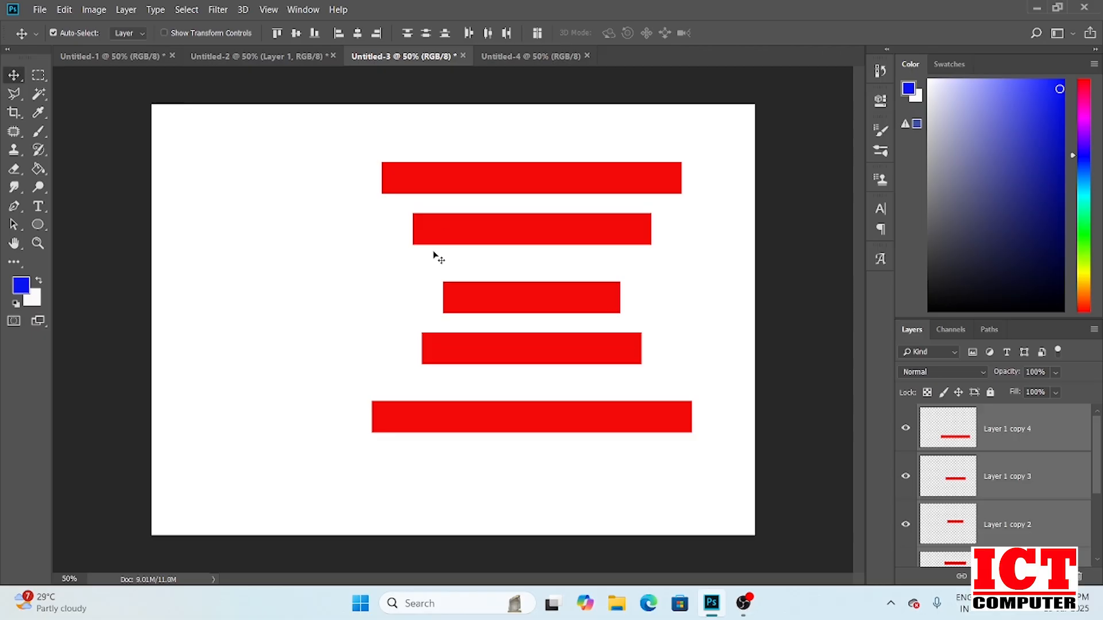
{"action": "key", "text": "ctrl+t"}
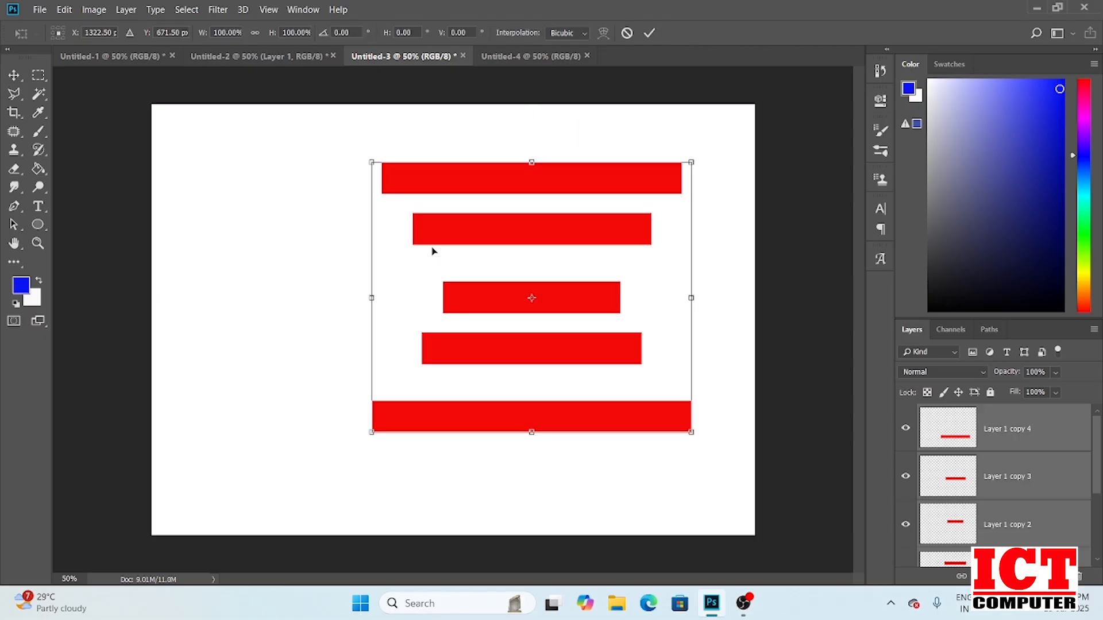
{"action": "left_click_drag", "start_coordinate": [697, 475], "coordinate": [682, 158]}
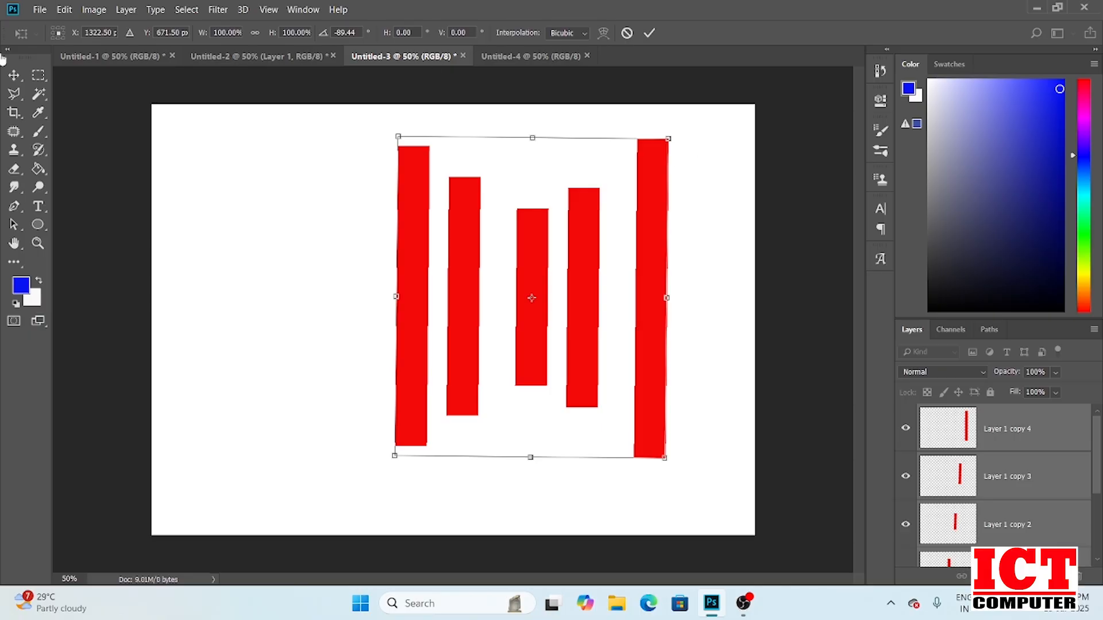
{"action": "left_click", "coordinate": [13, 75]}
{"action": "left_click", "coordinate": [518, 236]}
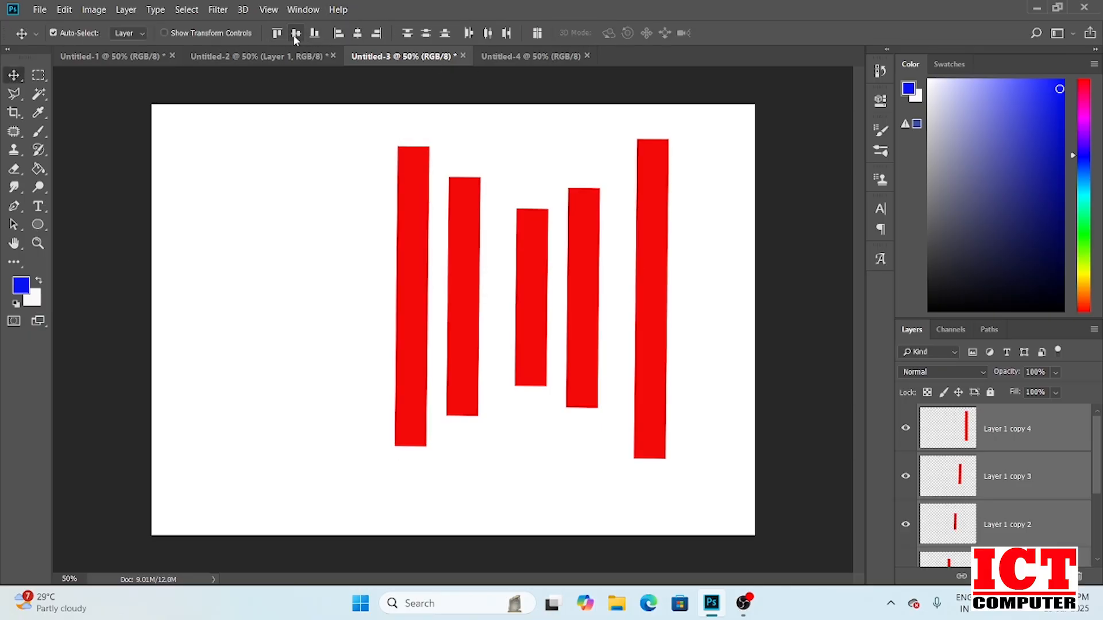
Align the upright red bars by their bottom edges, vertical centers and finally their top edges.
{"action": "left_click", "coordinate": [315, 34]}
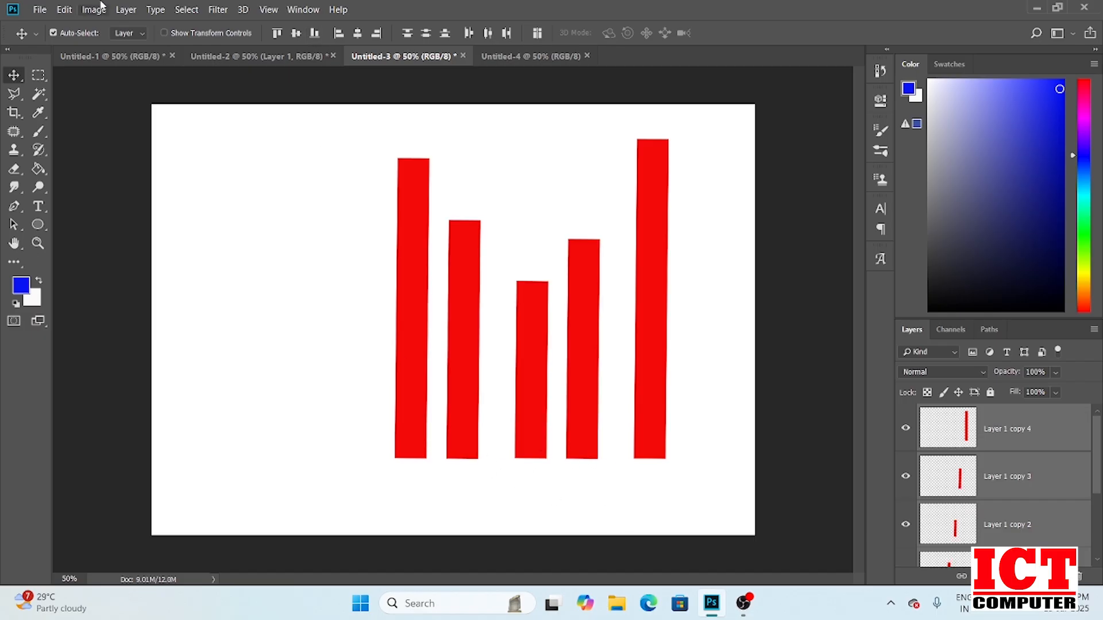
{"action": "left_click", "coordinate": [297, 35]}
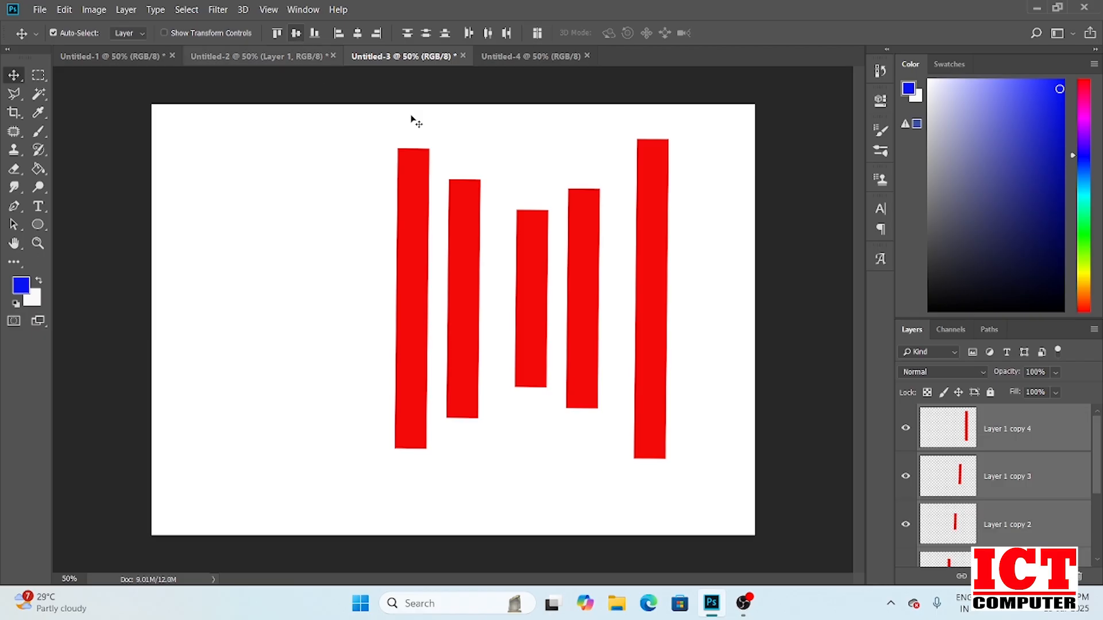
{"action": "left_click", "coordinate": [276, 33]}
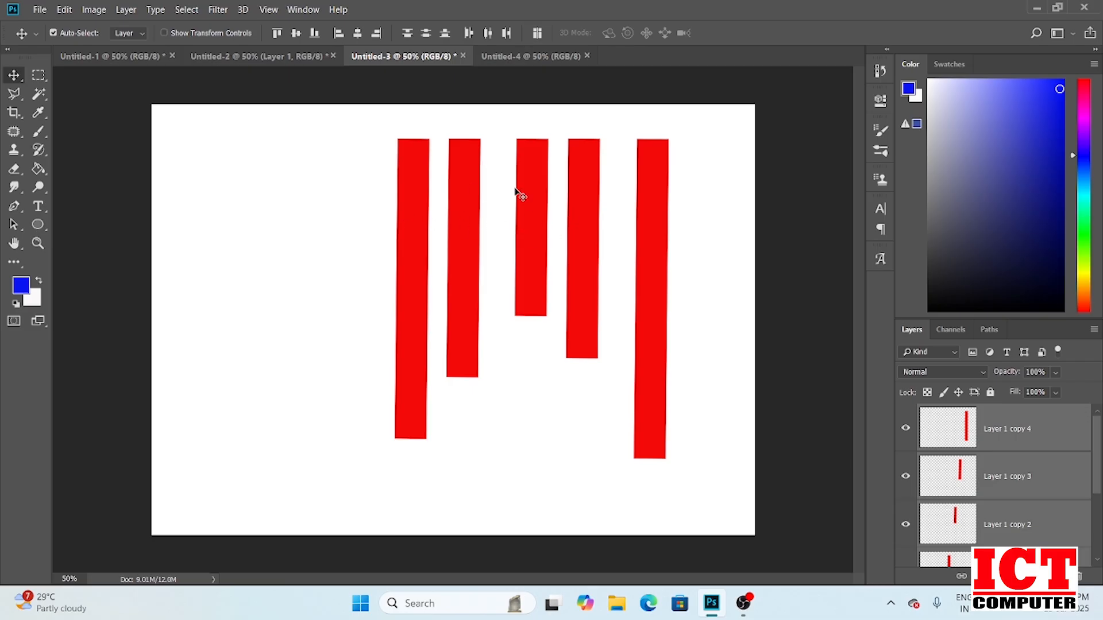
Distribute the red bars evenly across the canvas by their left edges and horizontal centers.
{"action": "left_click", "coordinate": [489, 38]}
{"action": "left_click", "coordinate": [472, 38]}
{"action": "left_click", "coordinate": [469, 38]}
{"action": "left_click", "coordinate": [485, 38]}
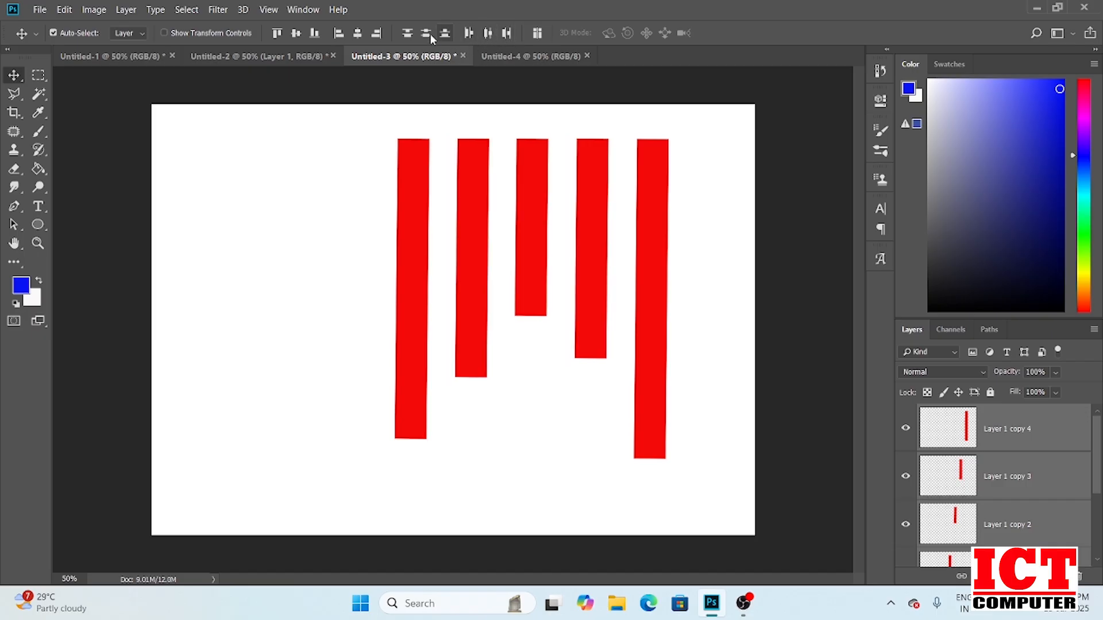
Try distributing the red bars by bottom edges, vertical centers, top edges and right edges.
{"action": "left_click", "coordinate": [445, 35]}
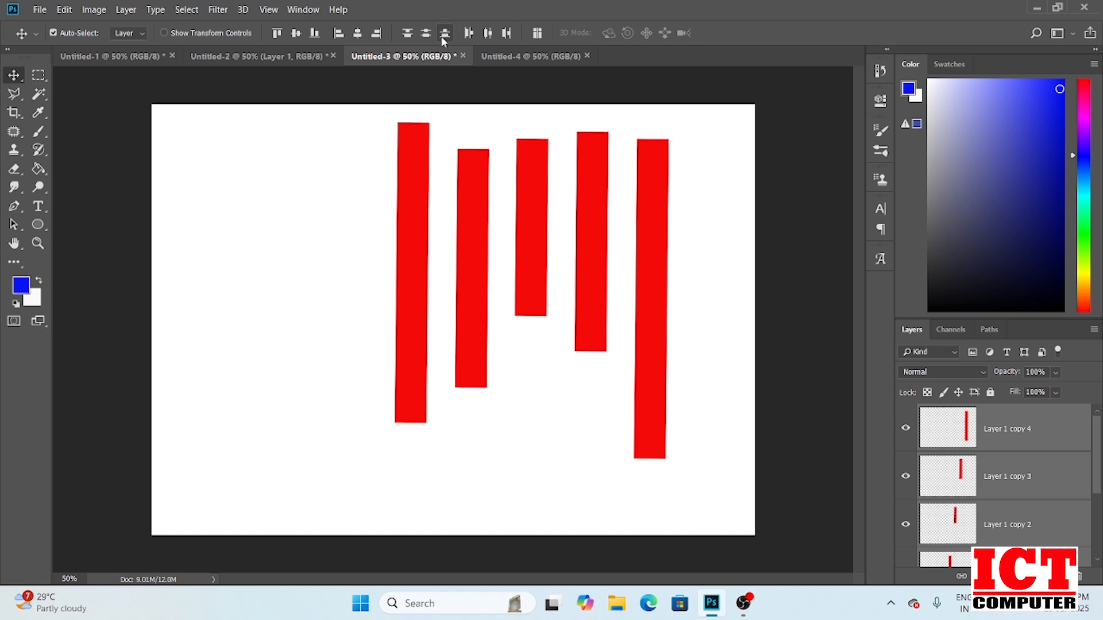
{"action": "left_click", "coordinate": [426, 35]}
{"action": "left_click", "coordinate": [406, 35]}
{"action": "left_click", "coordinate": [445, 35]}
{"action": "left_click", "coordinate": [510, 34]}
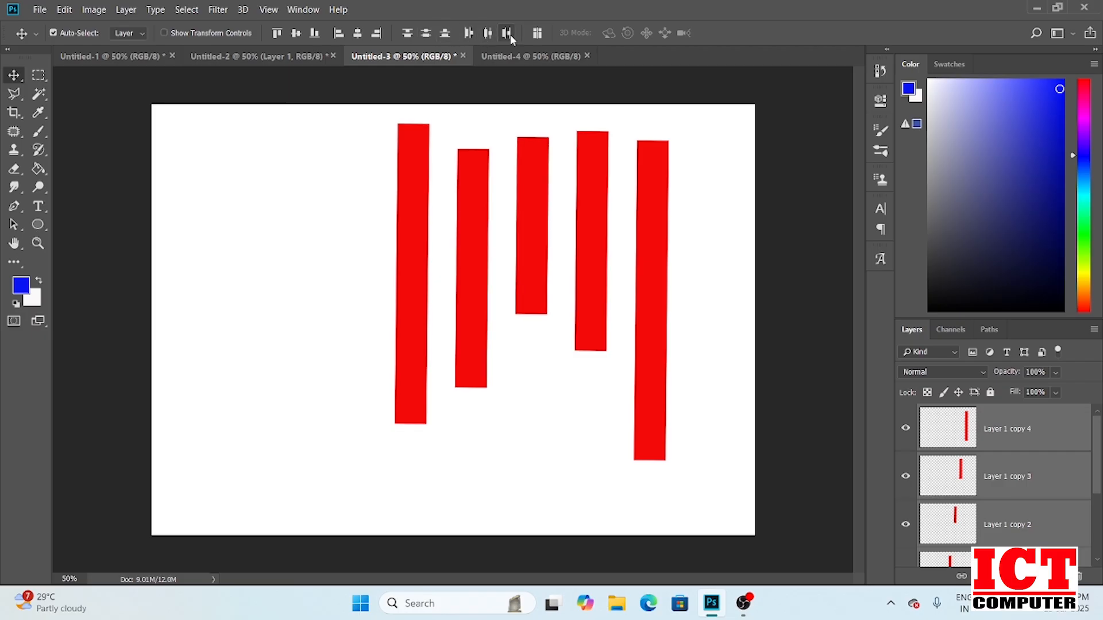
Align the evenly spaced red bars by bottom edges, top edges and finally their vertical centers.
{"action": "left_click", "coordinate": [314, 35]}
{"action": "left_click", "coordinate": [277, 34]}
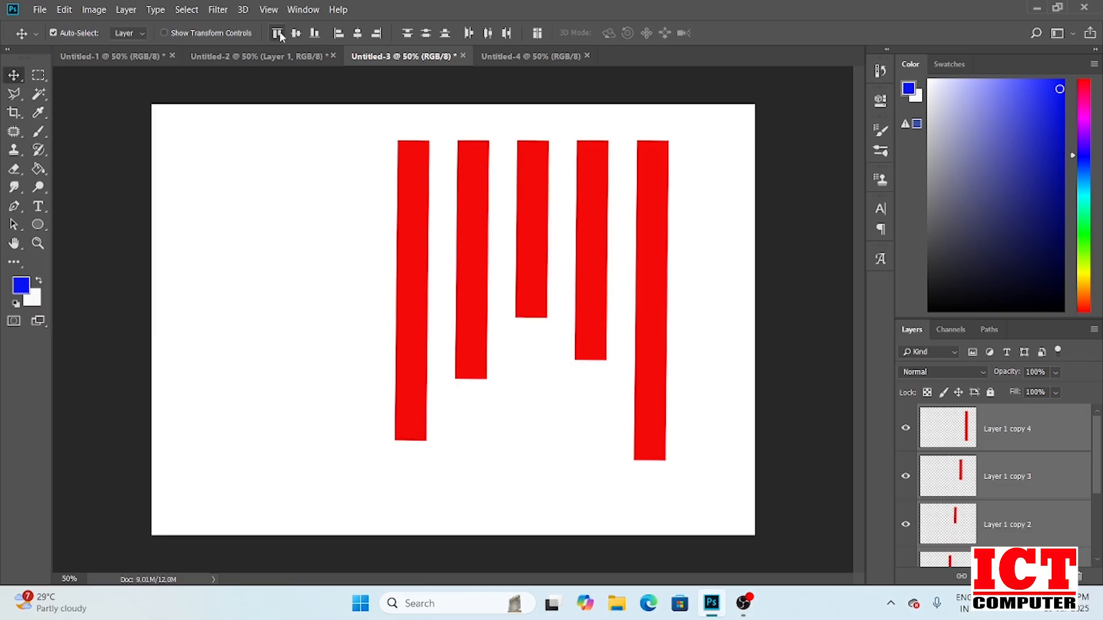
{"action": "left_click", "coordinate": [295, 34]}
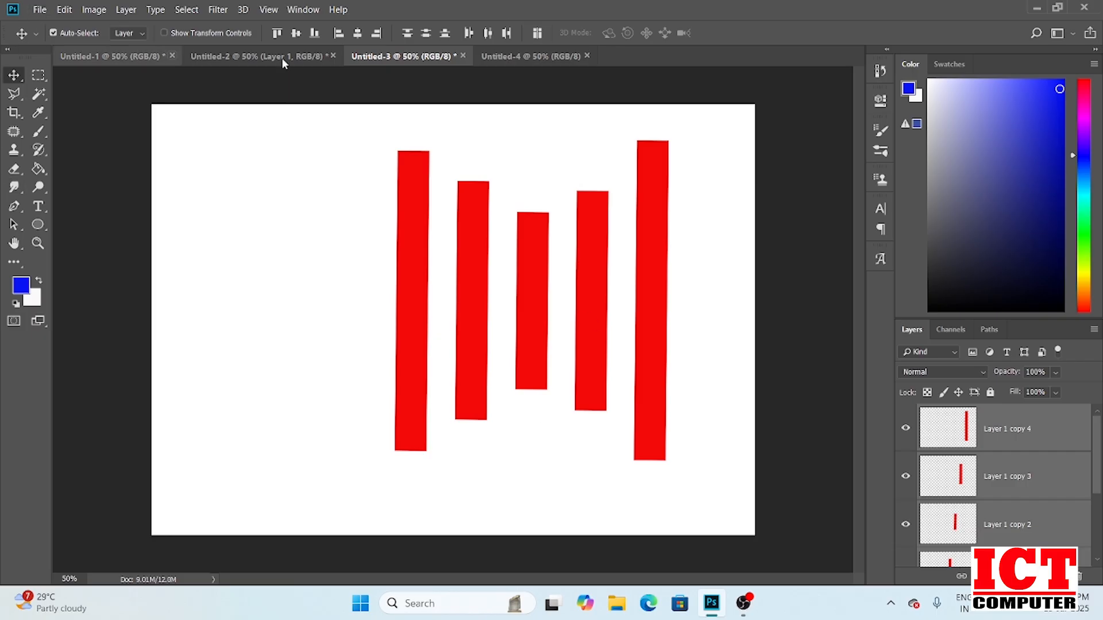
In the Untitled-4 document, add a new layer and make a rectangular selection near the middle of the canvas.
{"action": "left_click", "coordinate": [516, 57]}
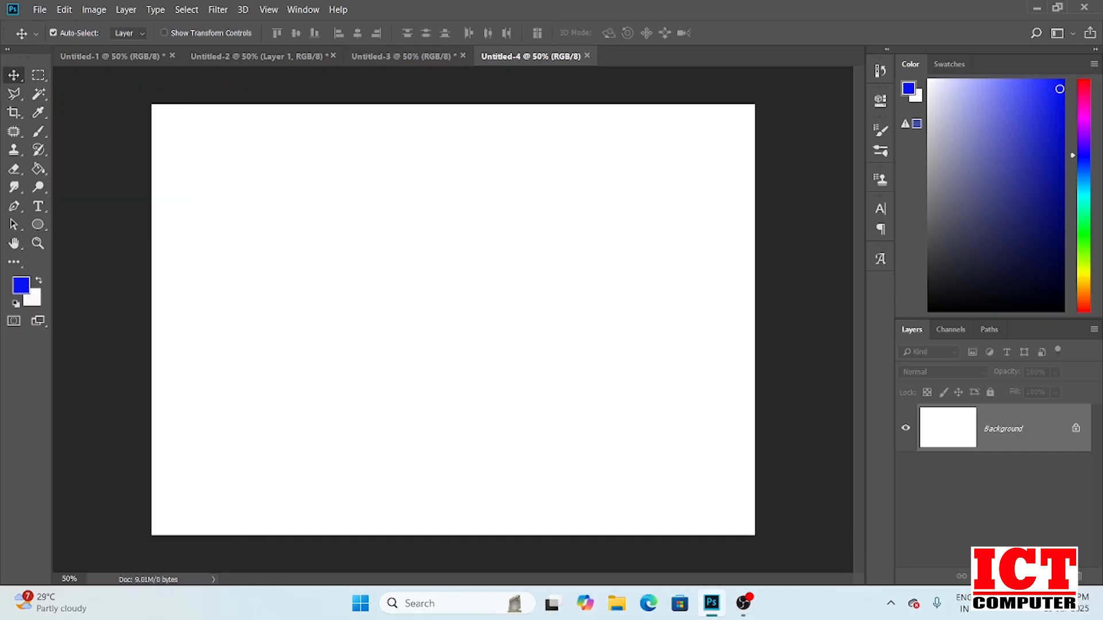
{"action": "key", "text": "ctrl+shift+alt+n"}
{"action": "left_click", "coordinate": [38, 75]}
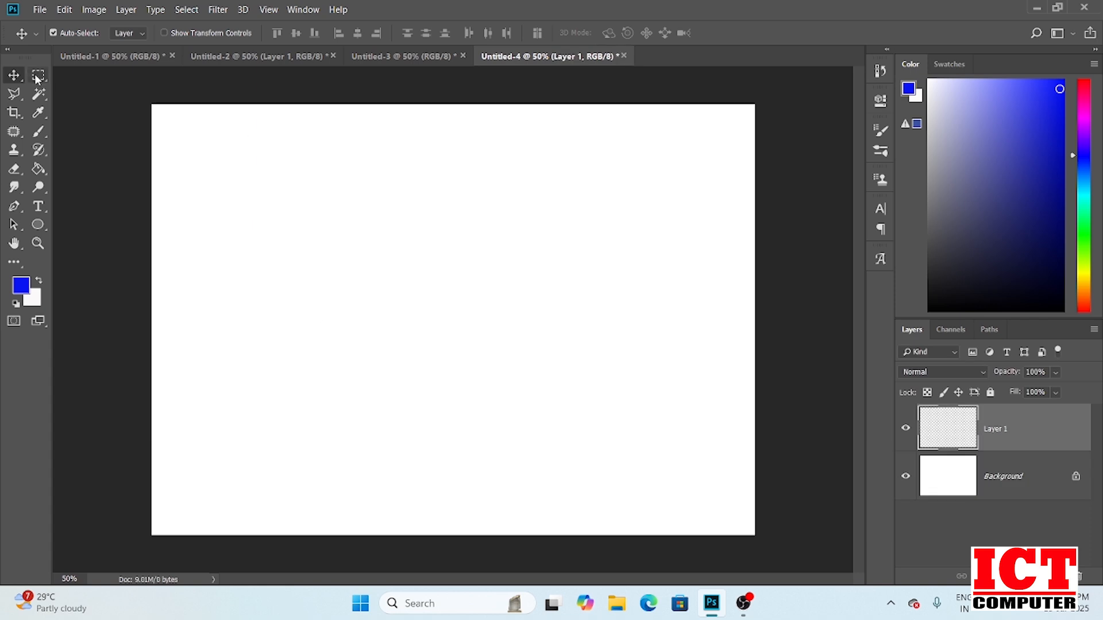
{"action": "left_click_drag", "start_coordinate": [337, 236], "coordinate": [518, 394]}
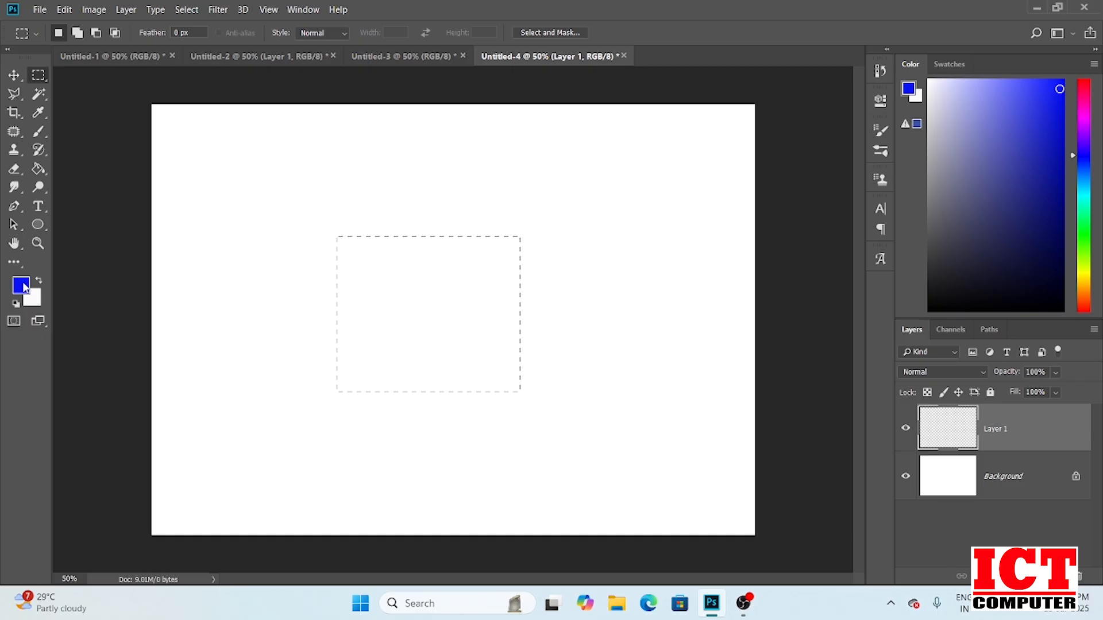
Fill the rectangular selection with the blue foreground color 0914f4 using the Paint Bucket, and deselect.
{"action": "left_click", "coordinate": [23, 288]}
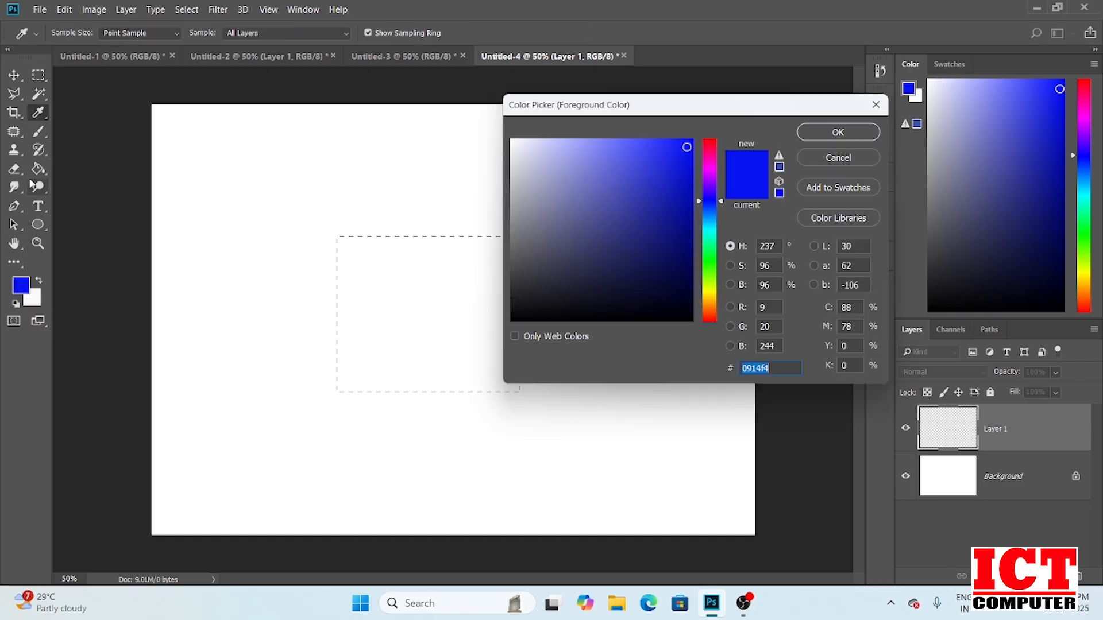
{"action": "left_click", "coordinate": [838, 133]}
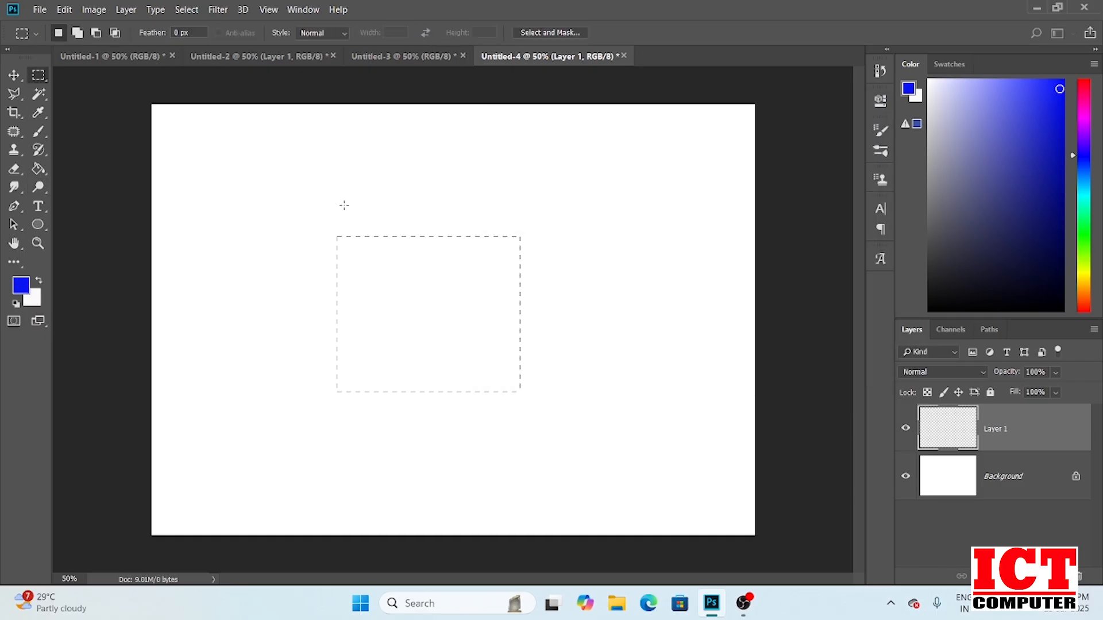
{"action": "left_click", "coordinate": [38, 169]}
{"action": "left_click", "coordinate": [456, 326]}
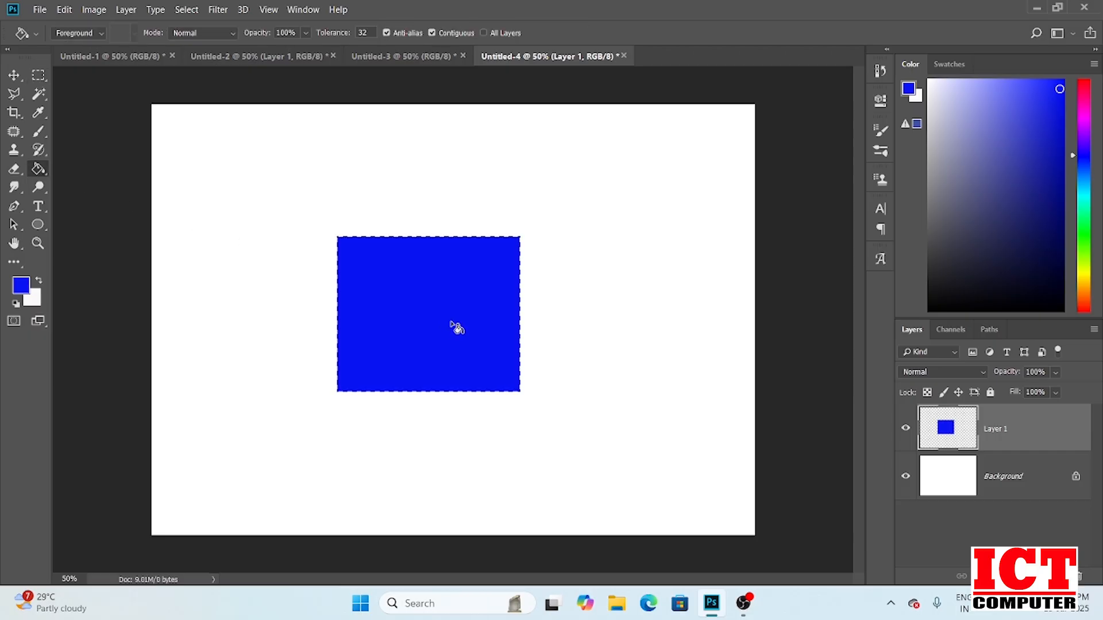
{"action": "key", "text": "ctrl+d"}
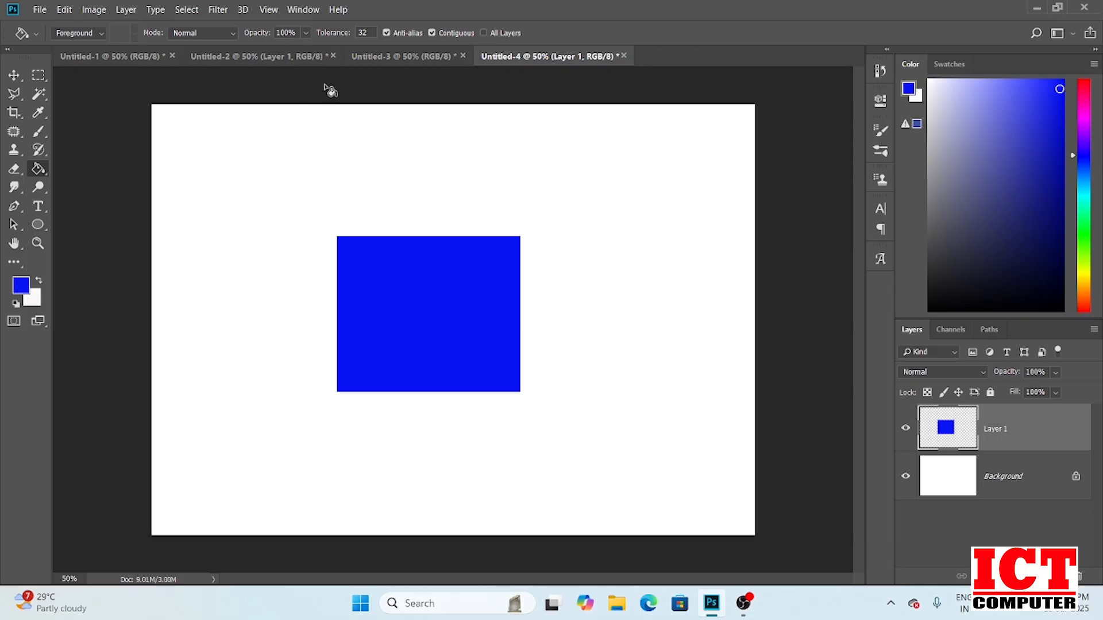
Select the whole canvas and align the blue rectangle to its right edge, horizontal center and left edge.
{"action": "left_click", "coordinate": [14, 75]}
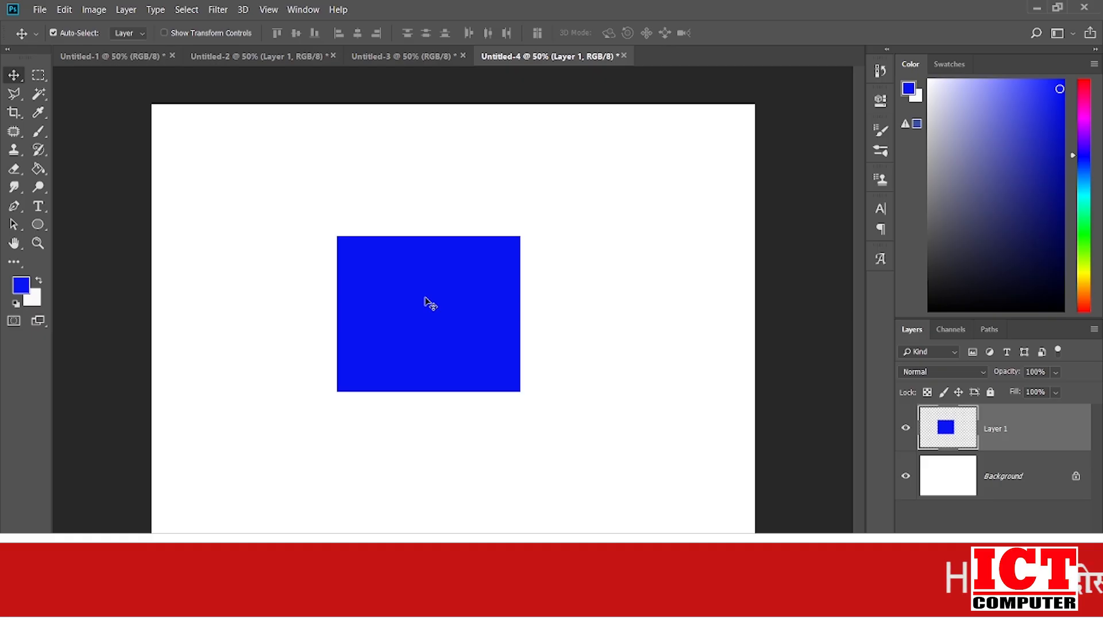
{"action": "key", "text": "ctrl+a"}
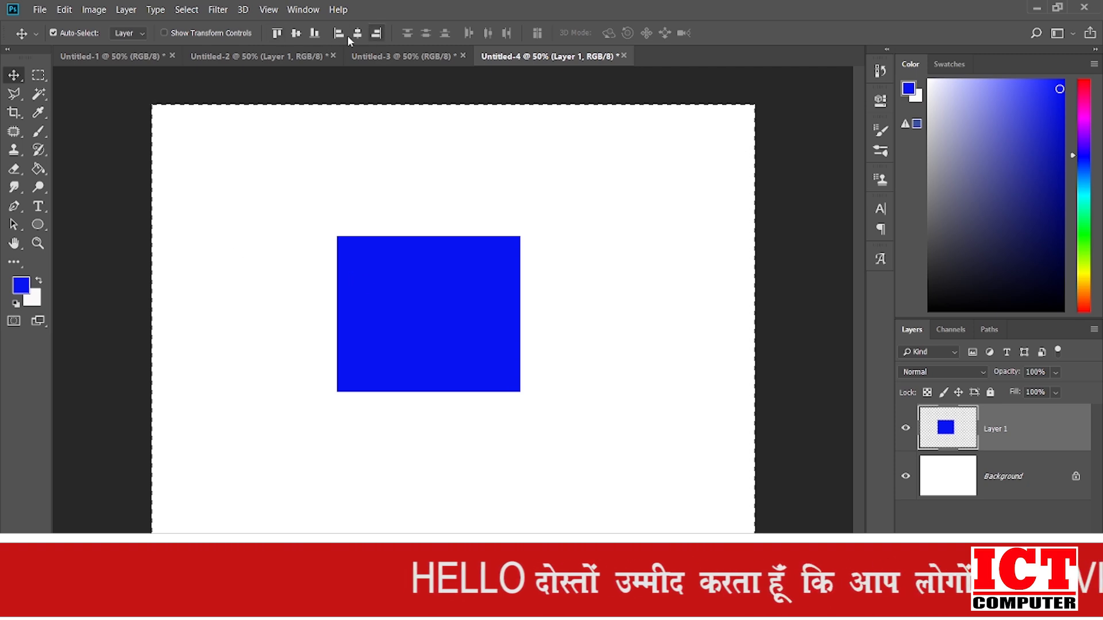
{"action": "left_click", "coordinate": [376, 34]}
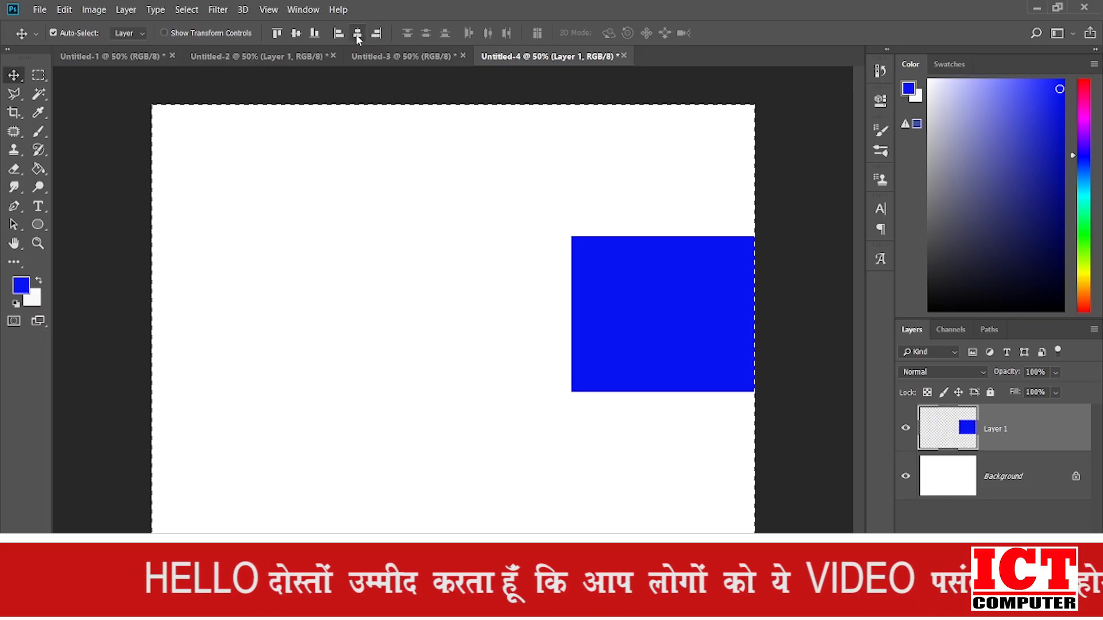
{"action": "left_click", "coordinate": [358, 35]}
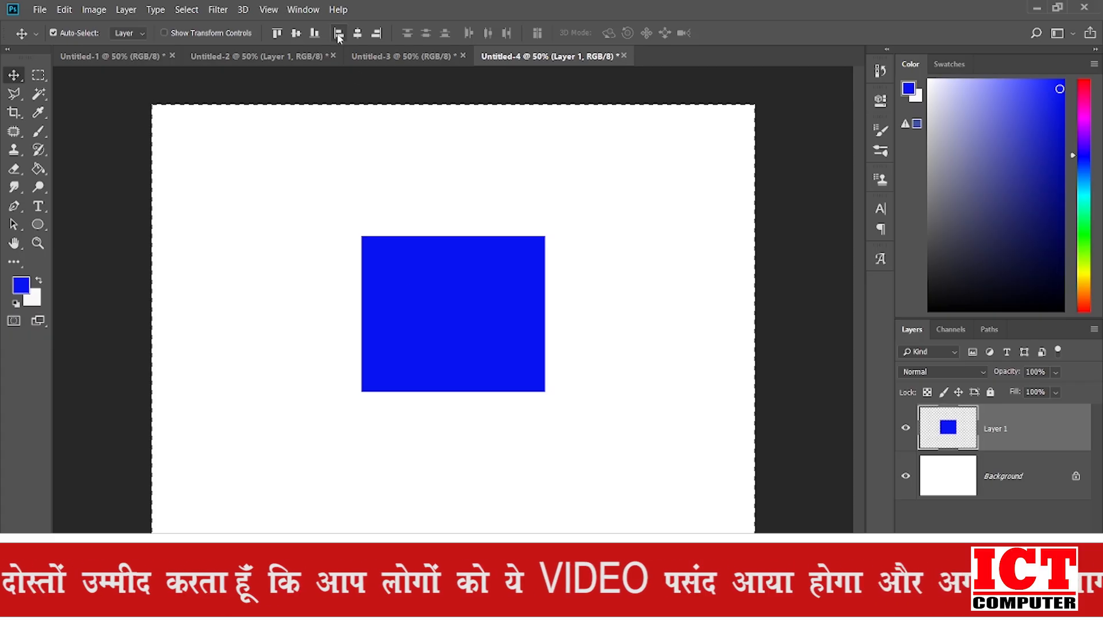
{"action": "left_click", "coordinate": [339, 35]}
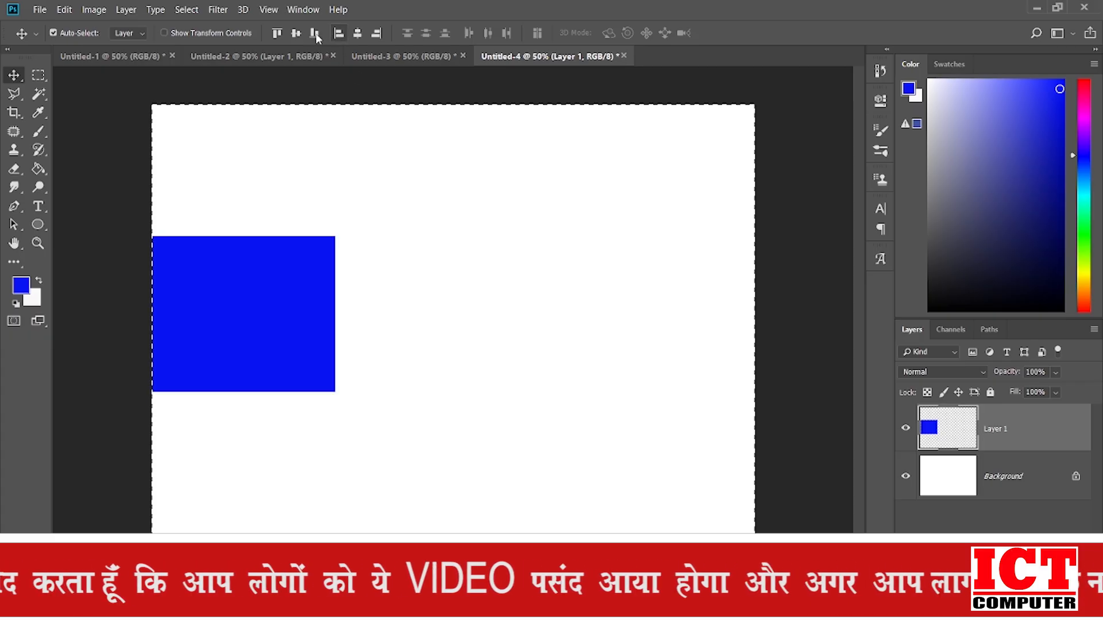
Center the blue rectangle horizontally, align it to the canvas's bottom, middle, top and finally vertical center, and deselect.
{"action": "left_click", "coordinate": [357, 33]}
{"action": "left_click", "coordinate": [315, 35]}
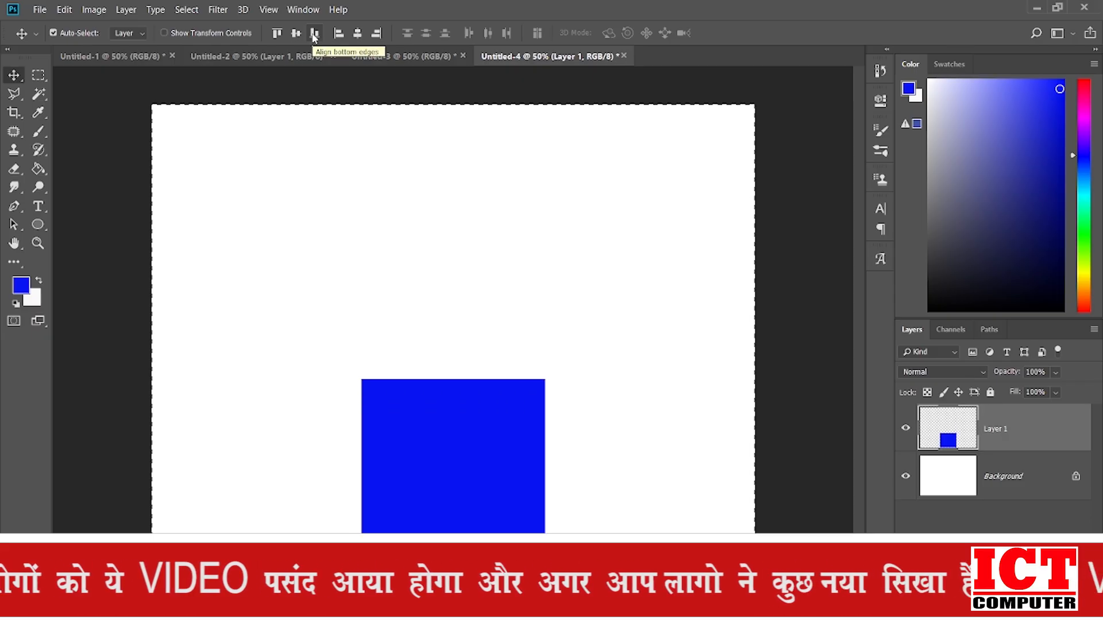
{"action": "left_click", "coordinate": [296, 33]}
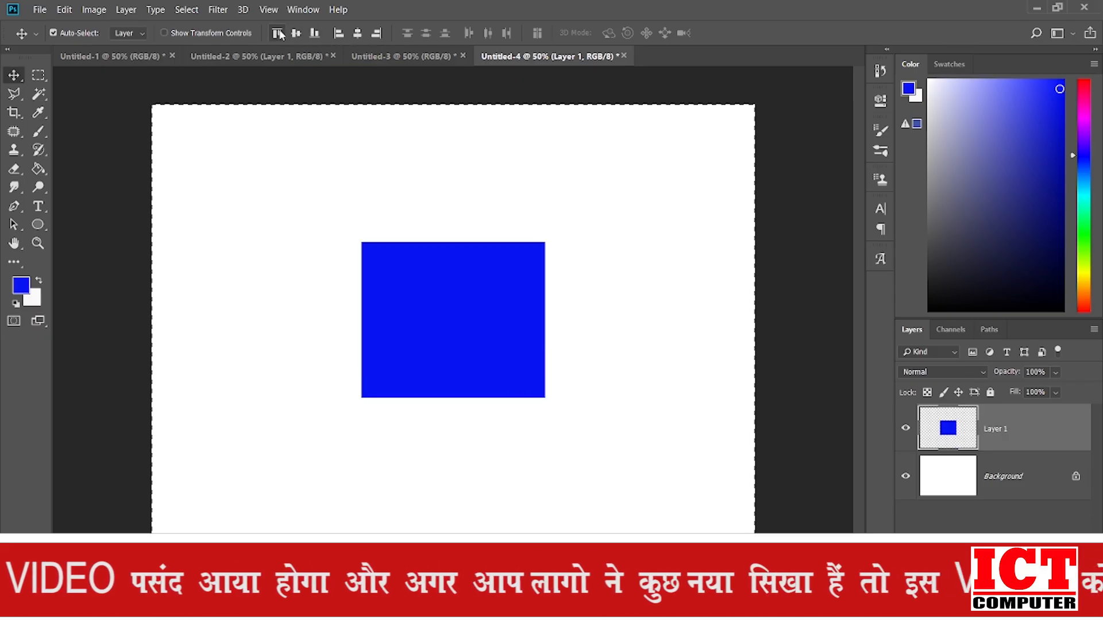
{"action": "left_click", "coordinate": [279, 34]}
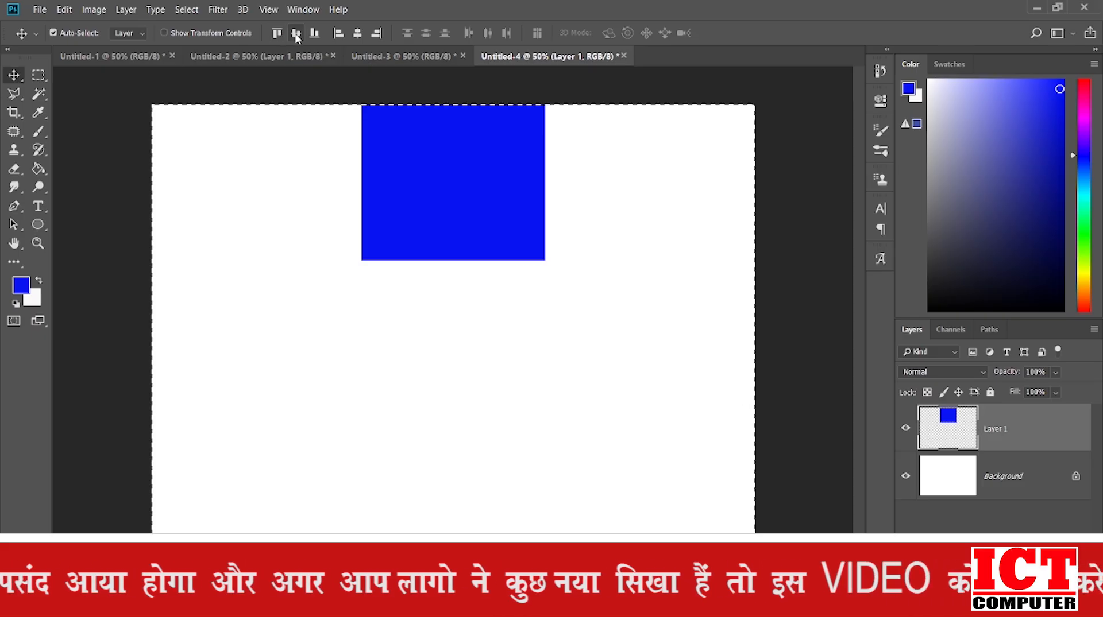
{"action": "left_click", "coordinate": [296, 33]}
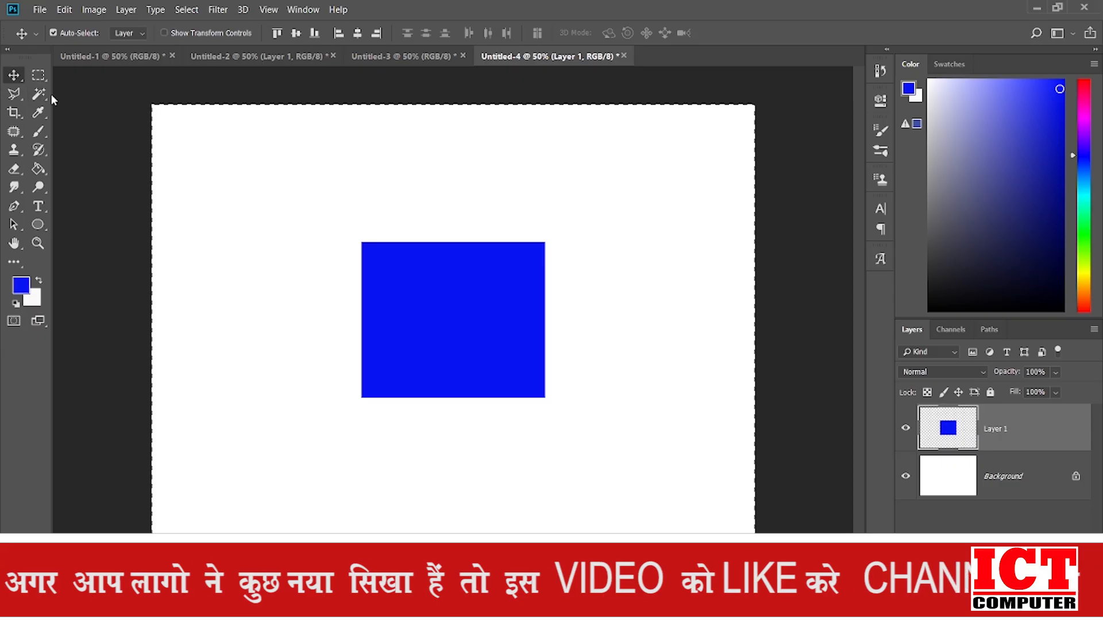
{"action": "key", "text": "ctrl+d"}
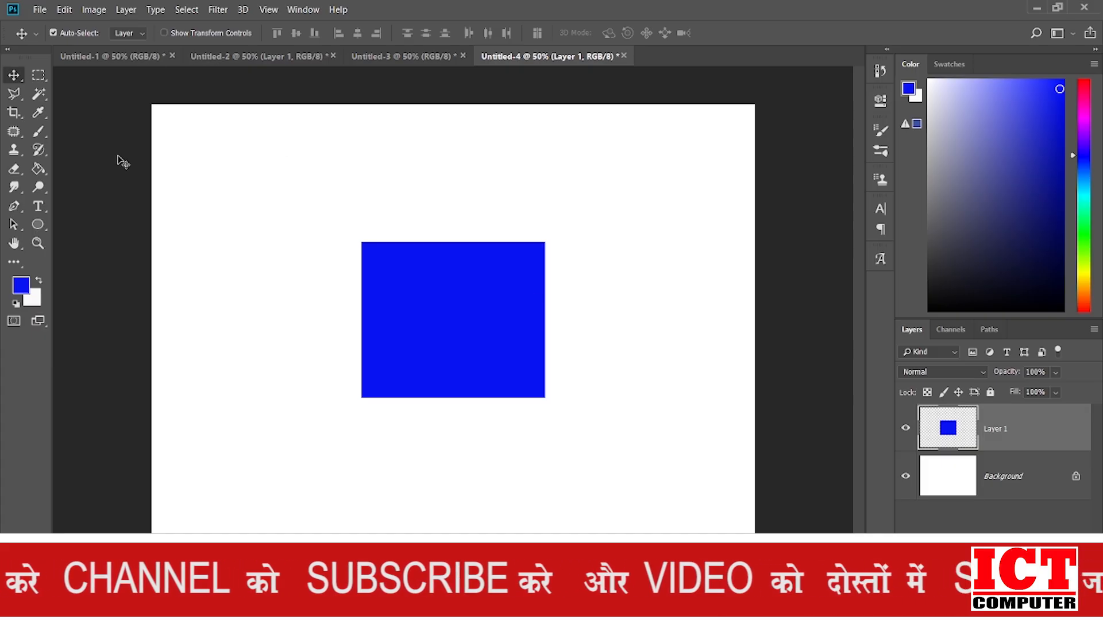
Show the rulers and place a vertical guide through the middle of the blue rectangle.
{"action": "key", "text": "ctrl+r"}
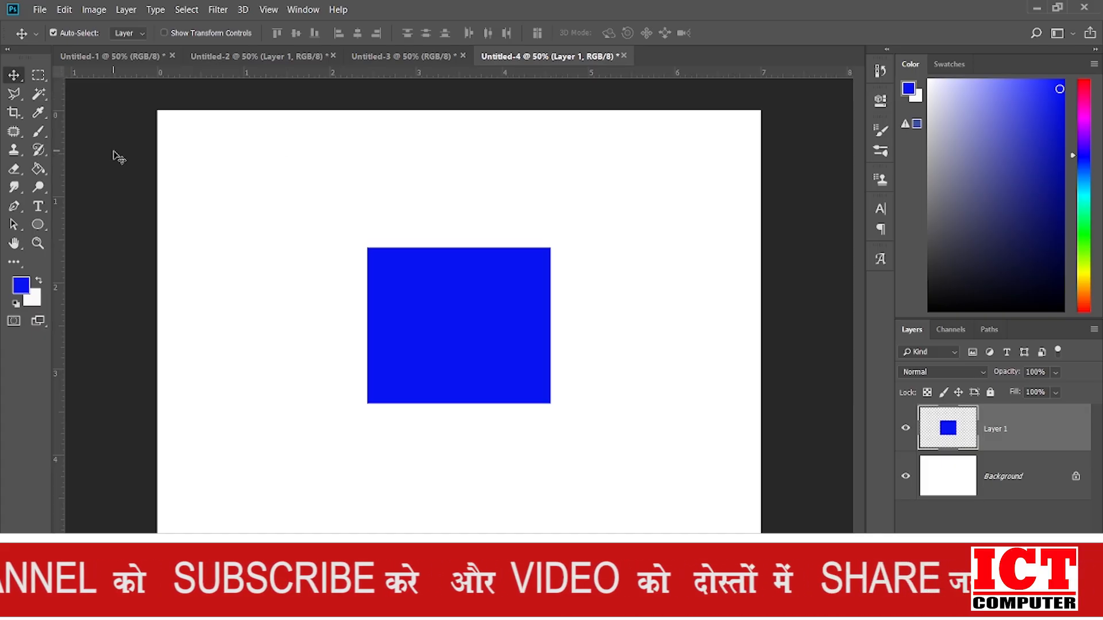
{"action": "left_click_drag", "start_coordinate": [63, 257], "coordinate": [466, 268]}
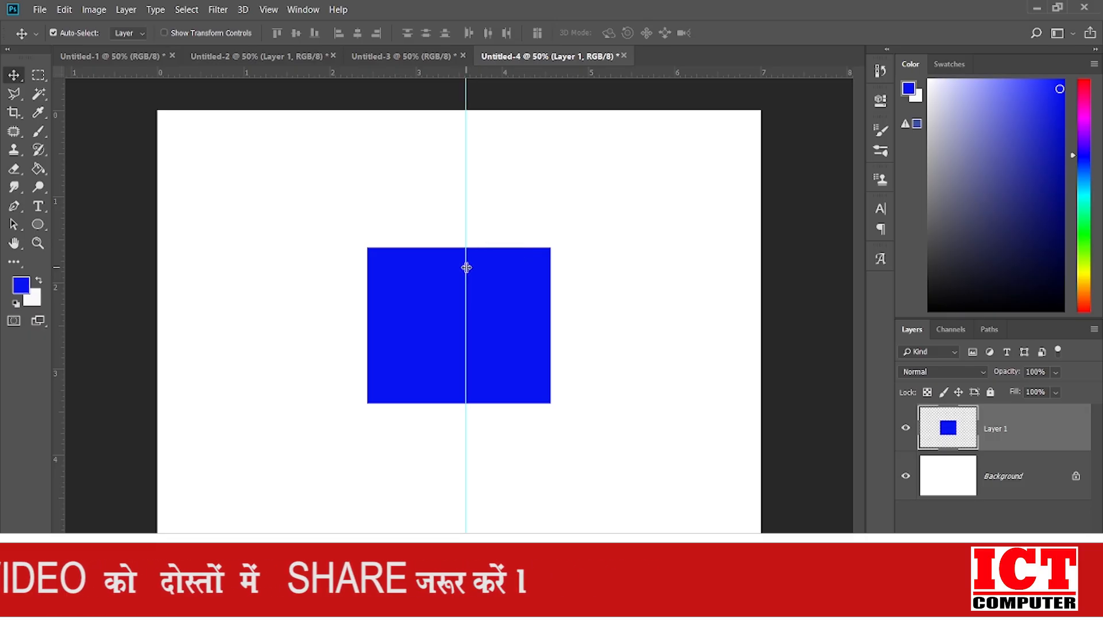
Select the full-height canvas area right of the blue rectangle and align the rectangle to its right edge, horizontal center and left edge.
{"action": "left_click", "coordinate": [39, 75]}
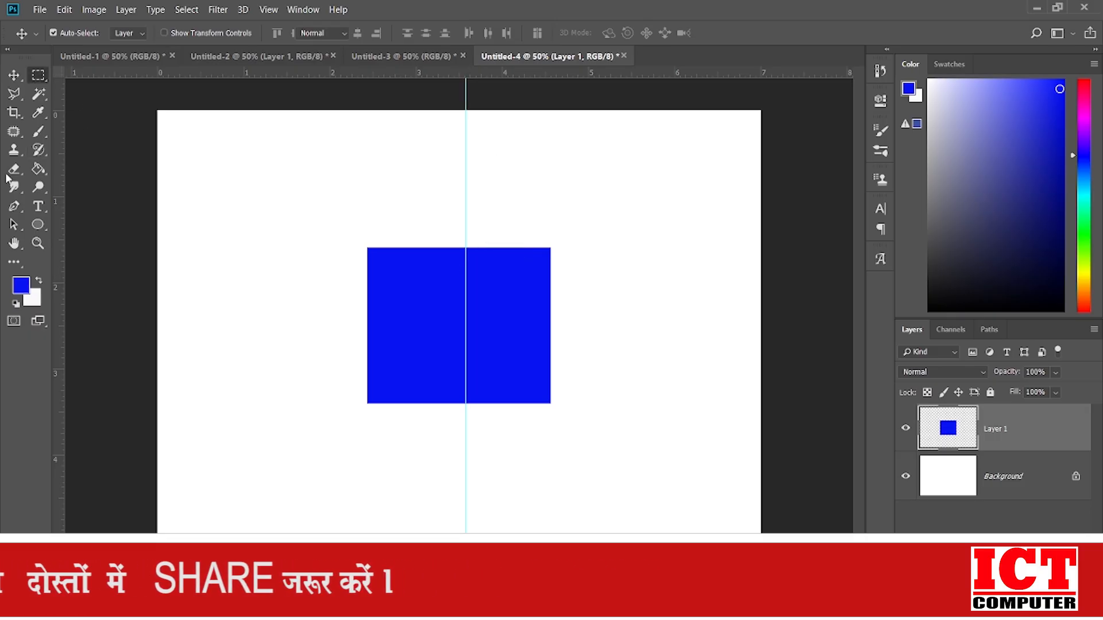
{"action": "left_click_drag", "start_coordinate": [753, 115], "coordinate": [553, 539]}
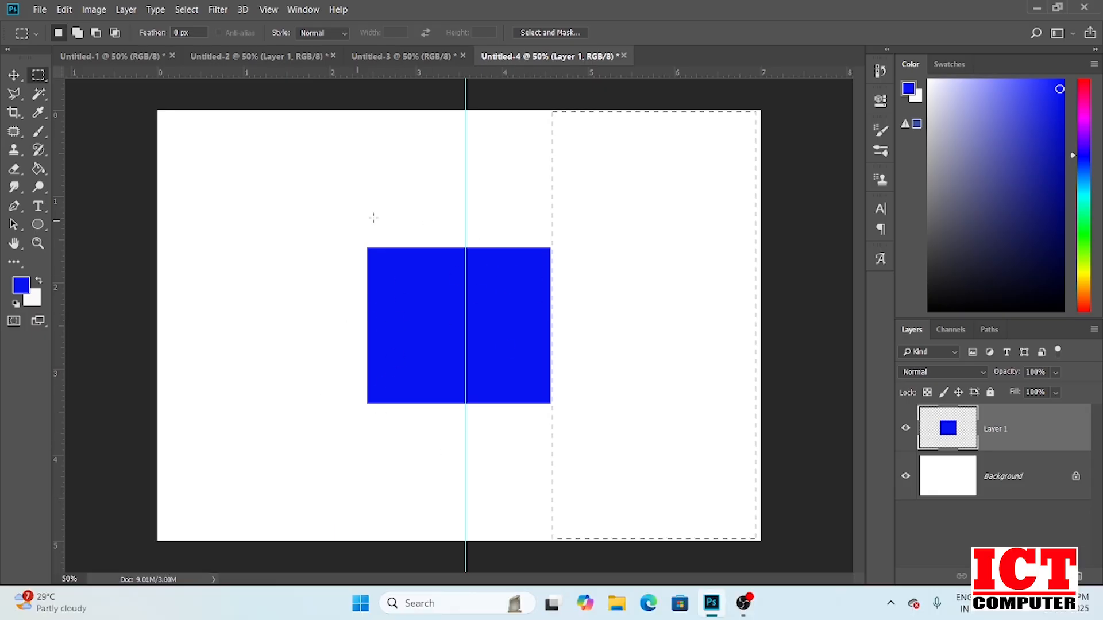
{"action": "left_click", "coordinate": [14, 75]}
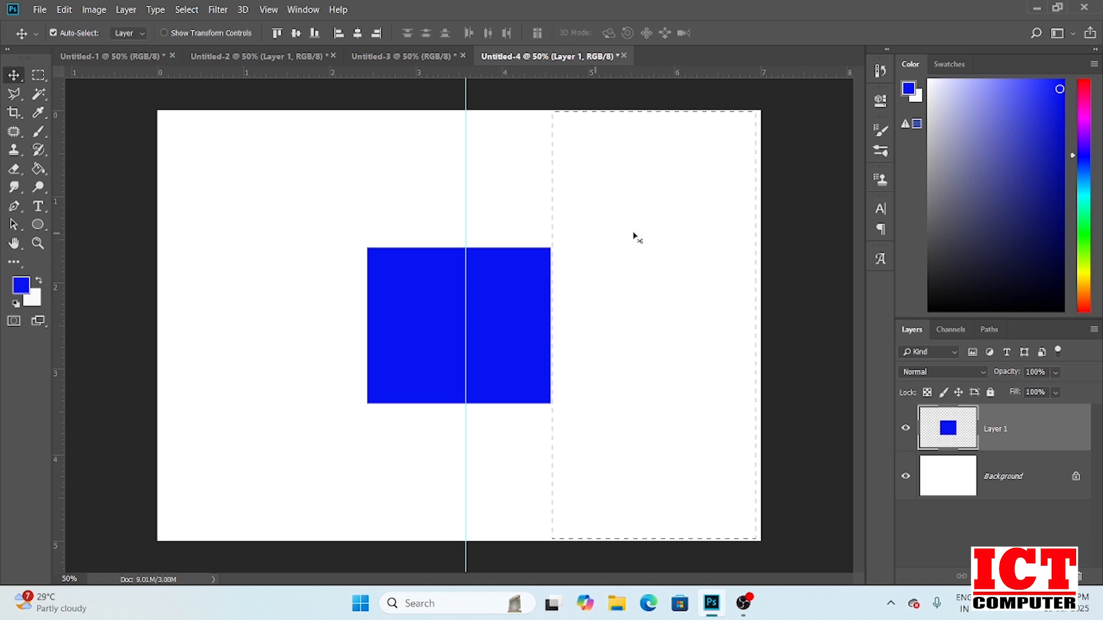
{"action": "left_click", "coordinate": [376, 33]}
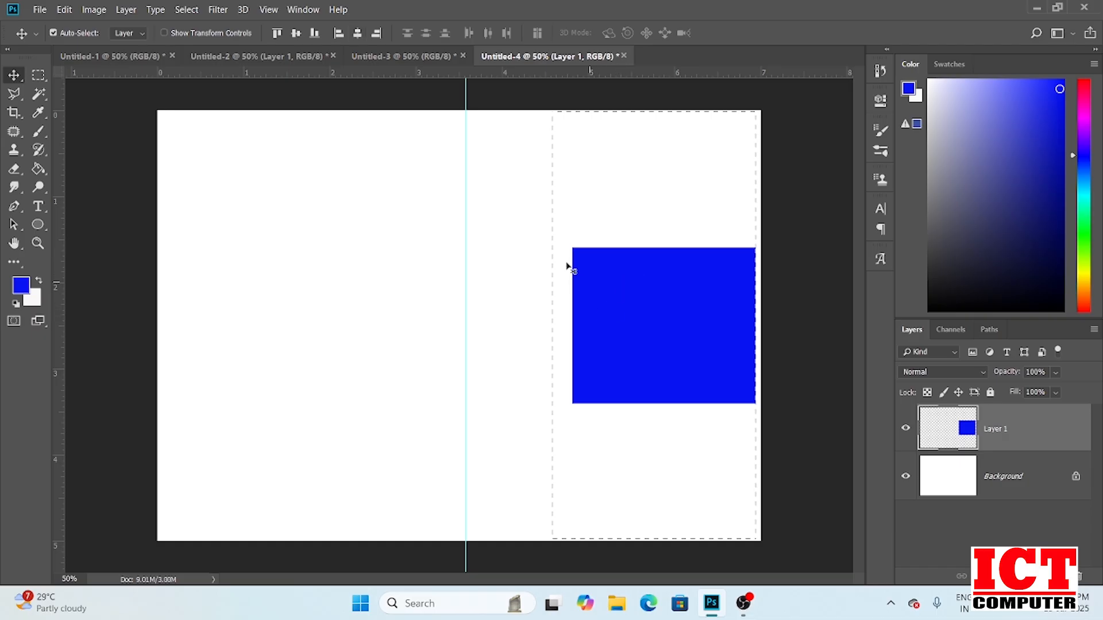
{"action": "left_click", "coordinate": [359, 33]}
{"action": "left_click", "coordinate": [339, 34]}
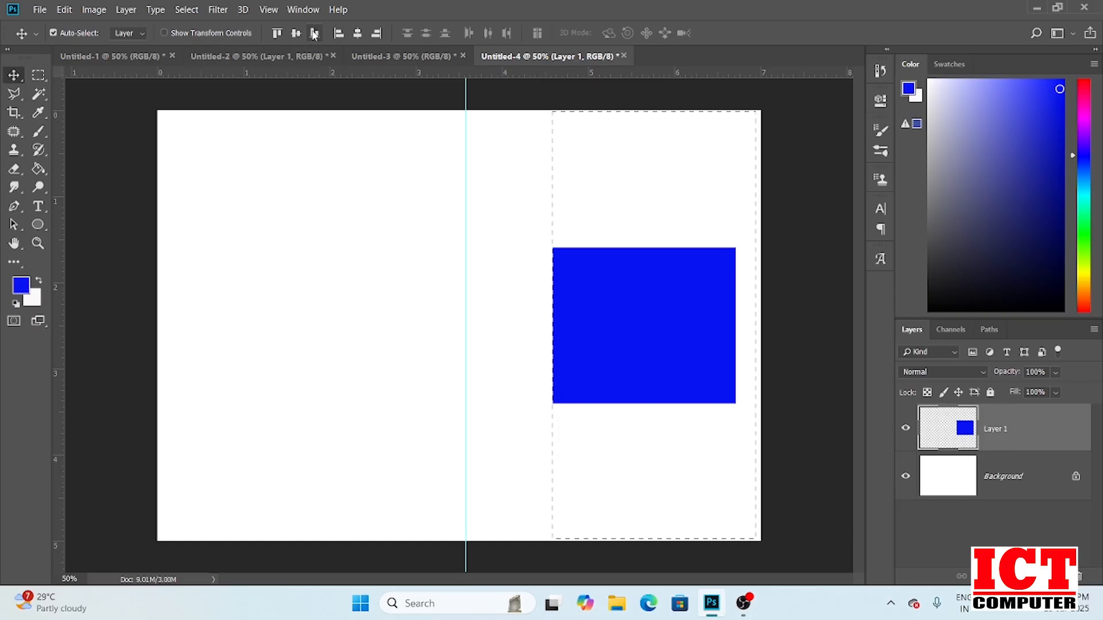
Align the blue rectangle to the selection's bottom and top edges, and finally center it vertically and horizontally.
{"action": "left_click", "coordinate": [314, 34]}
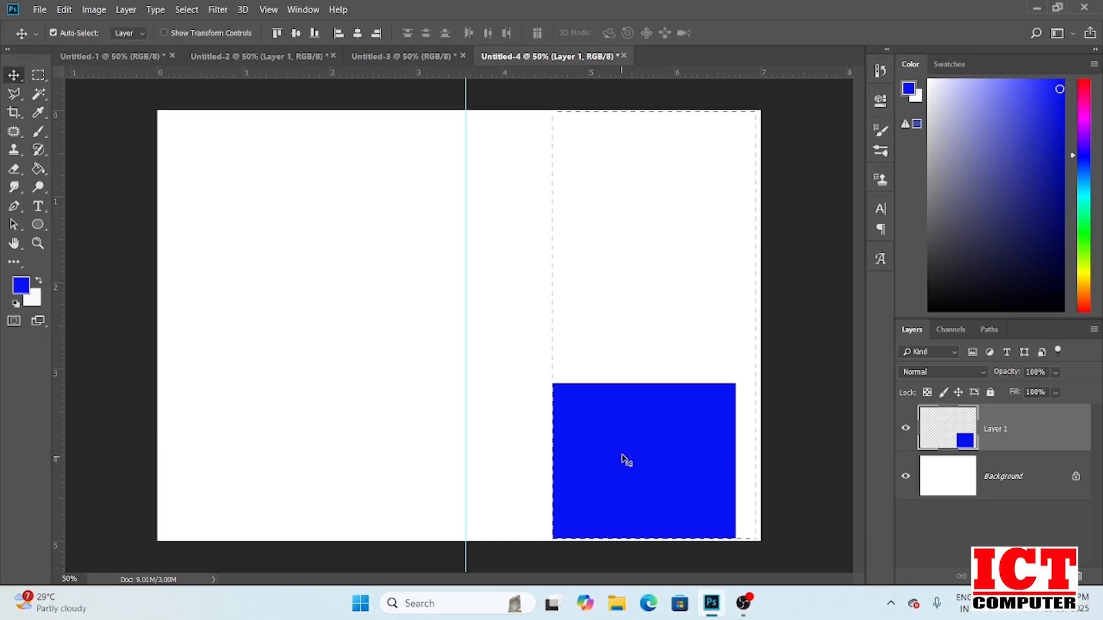
{"action": "left_click", "coordinate": [277, 34]}
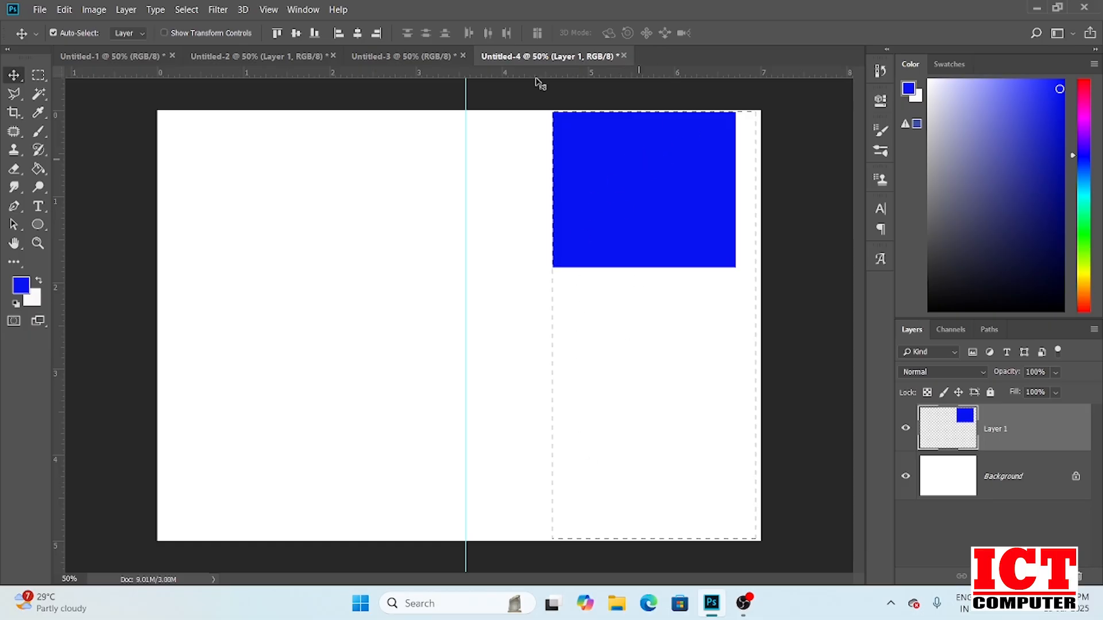
{"action": "left_click", "coordinate": [296, 33]}
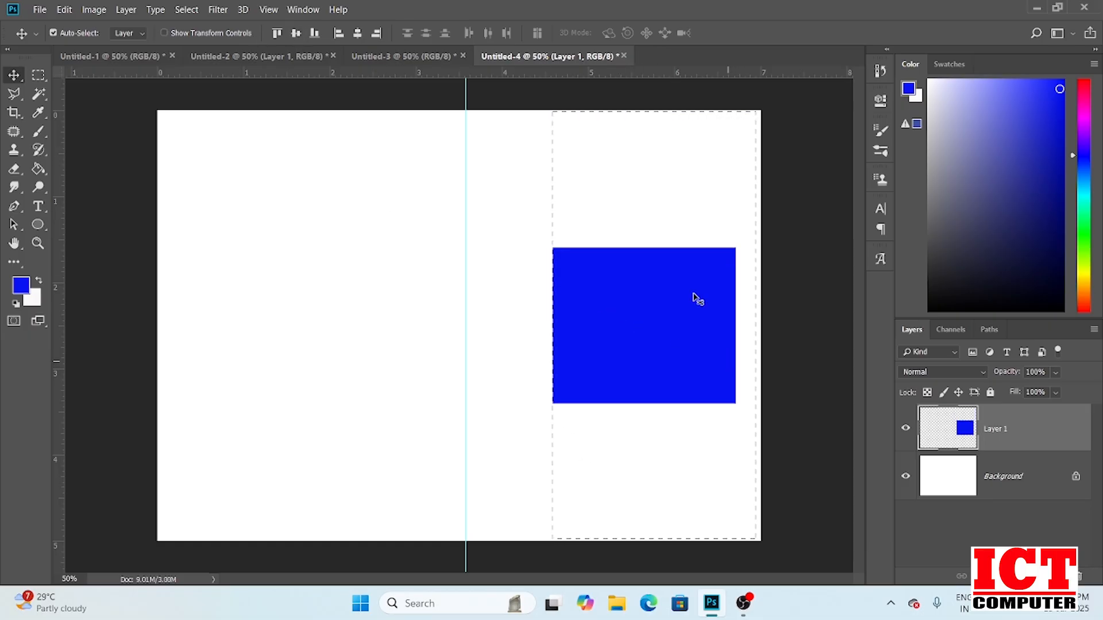
{"action": "left_click", "coordinate": [358, 32]}
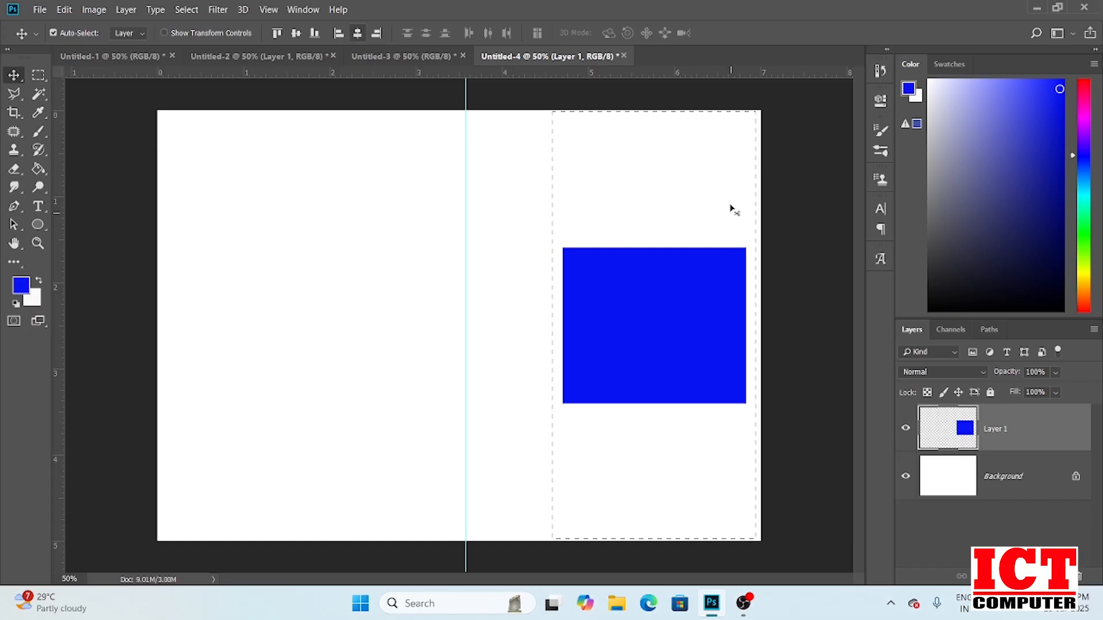